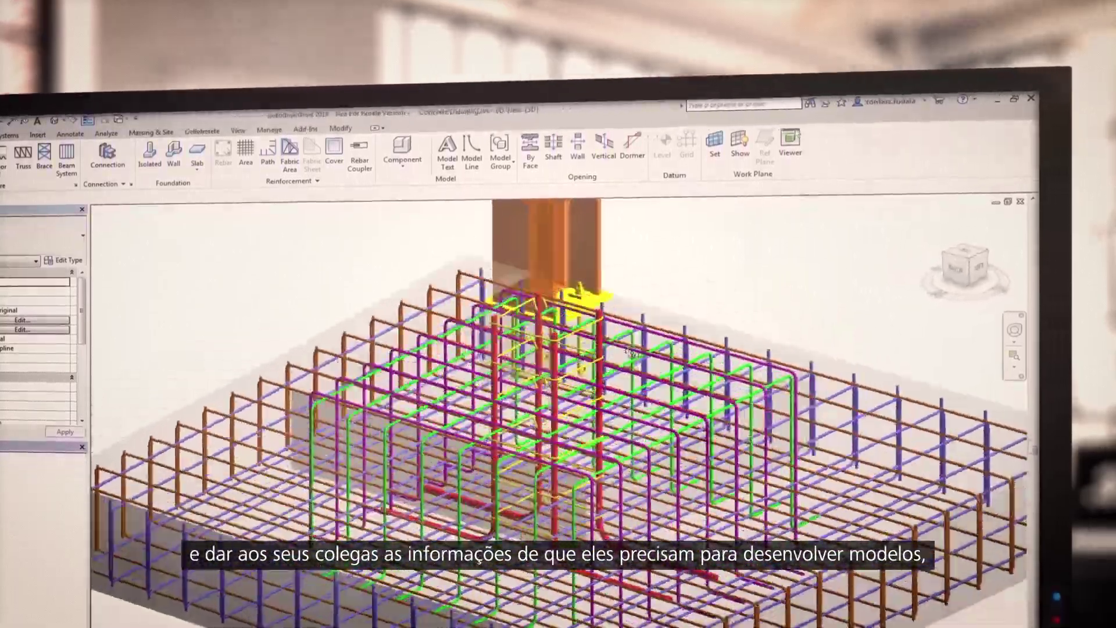
Orbit the reinforced footing 3D view round to a near-top angle
{"action": "middle_click_drag", "start_coordinate": [629, 353], "coordinate": [817, 227], "text": "shift"}
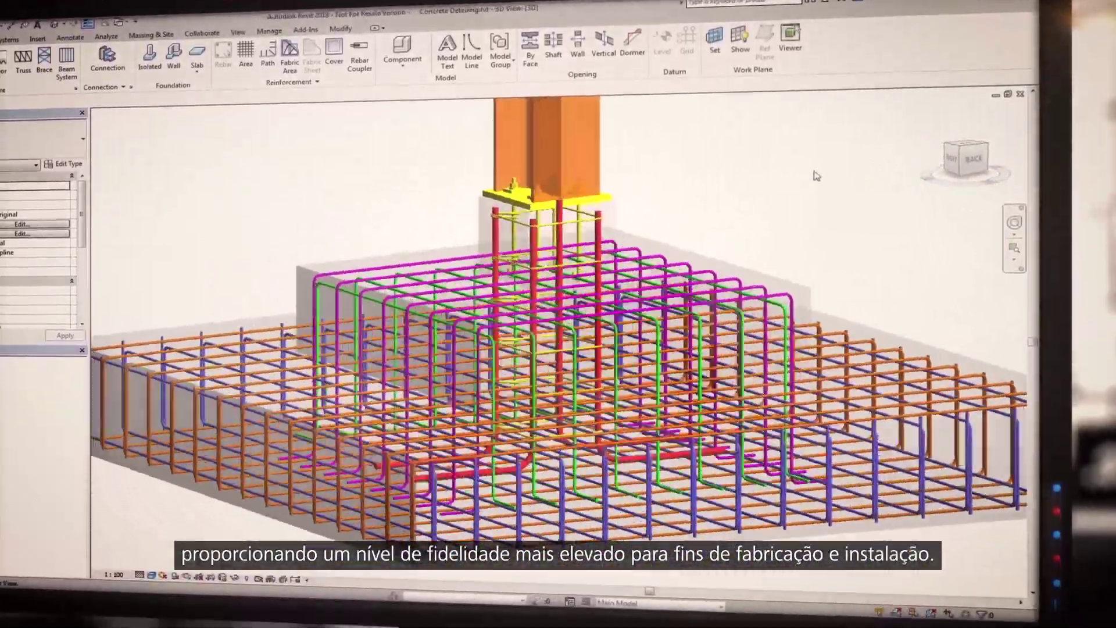
{"action": "middle_click_drag", "start_coordinate": [817, 176], "coordinate": [643, 105], "text": "shift"}
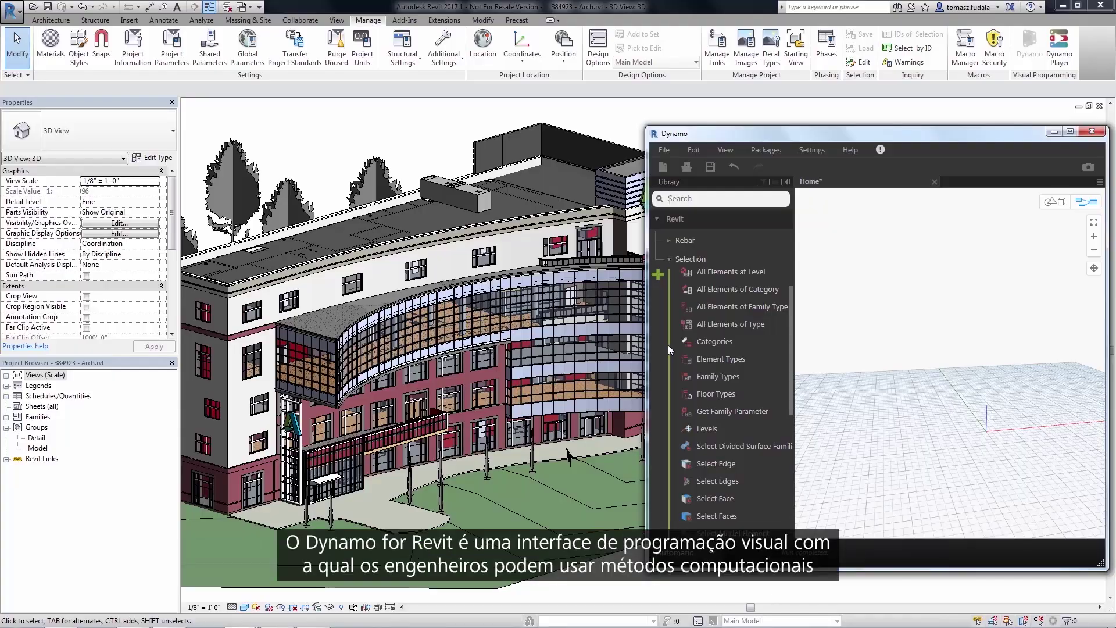
Add a Select Edges node holding the building's curved roof edge, then widen the Dynamo window
{"action": "left_click", "coordinate": [715, 479]}
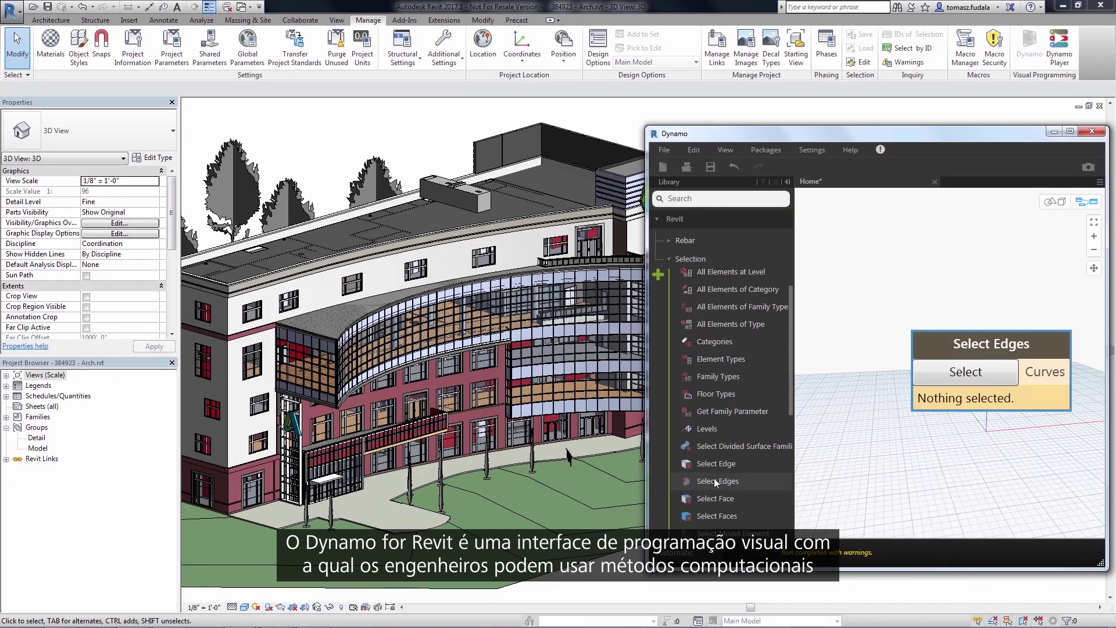
{"action": "left_click", "coordinate": [945, 379]}
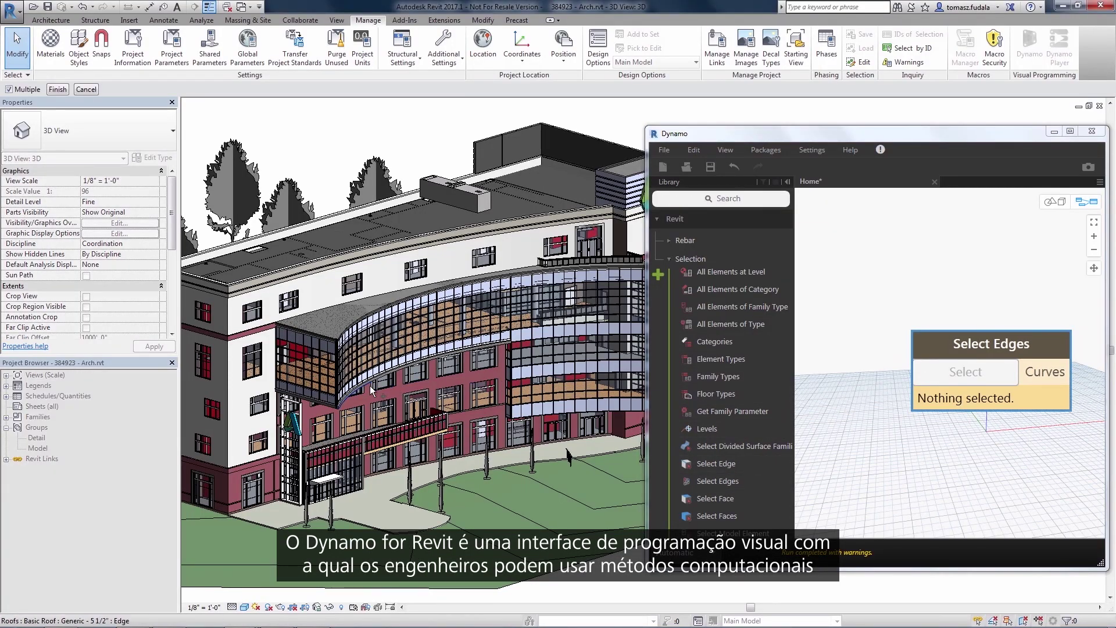
{"action": "scroll", "coordinate": [371, 388], "scroll_direction": "up", "scroll_amount": 5}
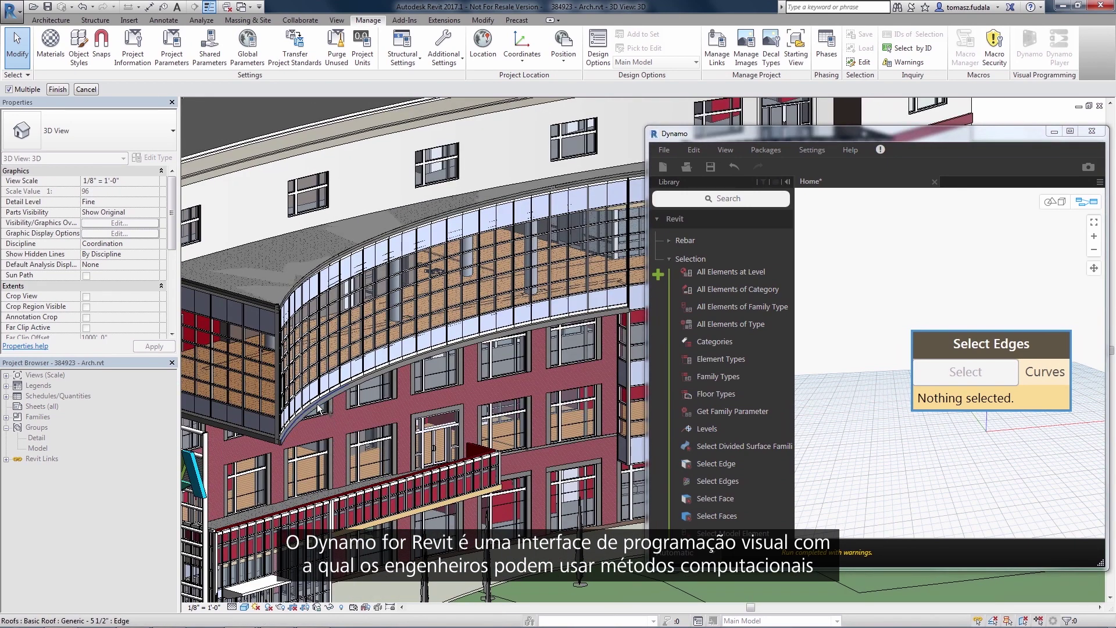
{"action": "left_click", "coordinate": [366, 380]}
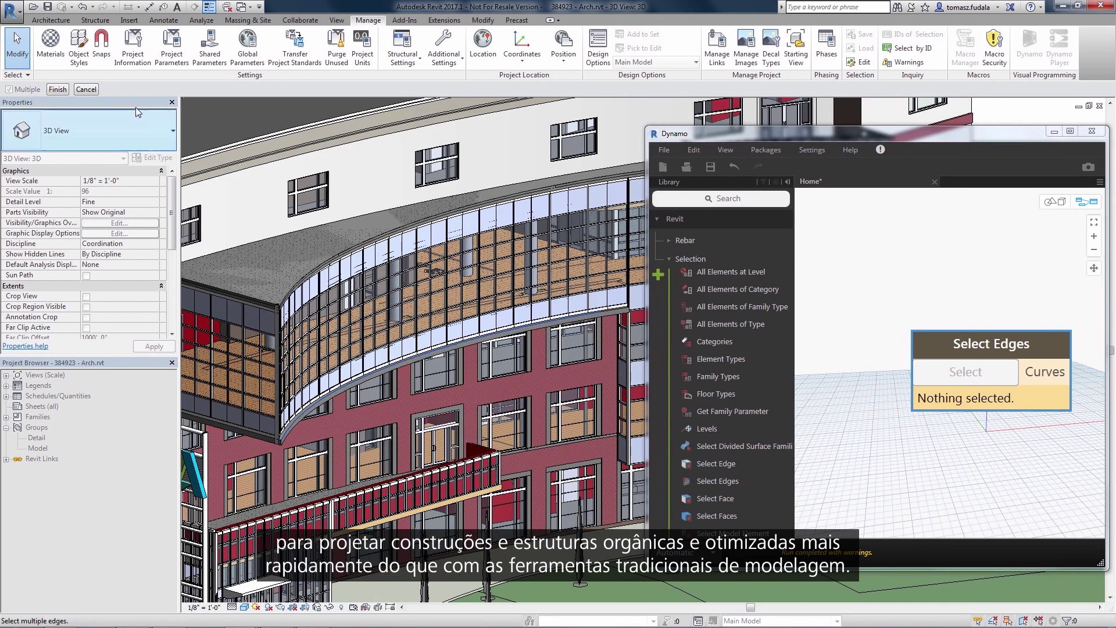
{"action": "left_click", "coordinate": [58, 89]}
{"action": "left_click_drag", "start_coordinate": [646, 290], "coordinate": [278, 291]}
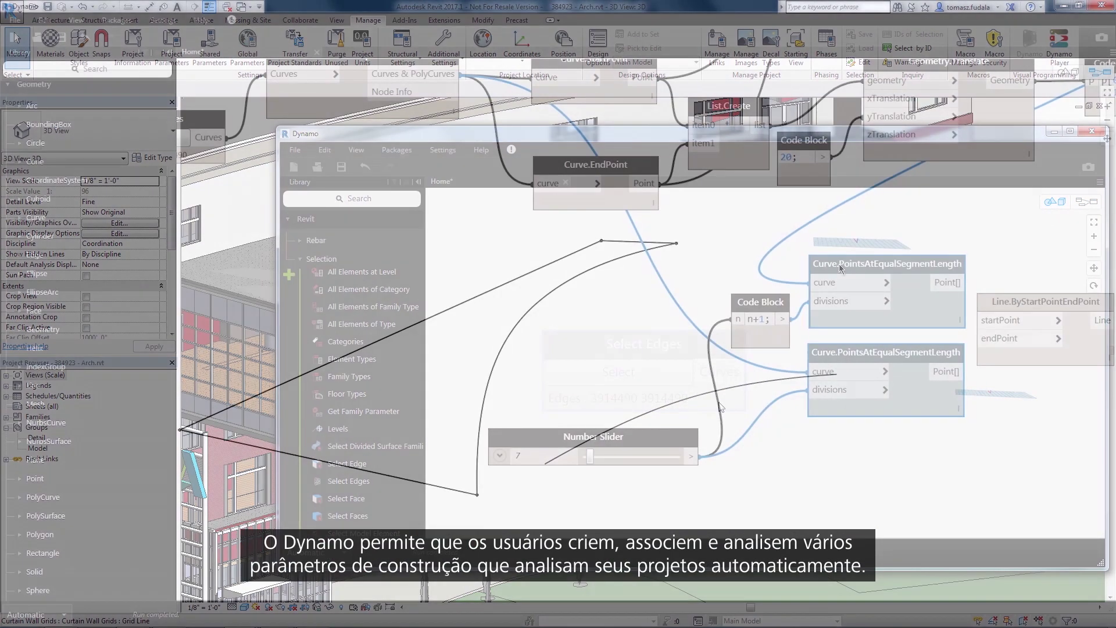
Preview the curve division points, join matching points with lines, and run the graph to create line loads
{"action": "right_click", "coordinate": [883, 365]}
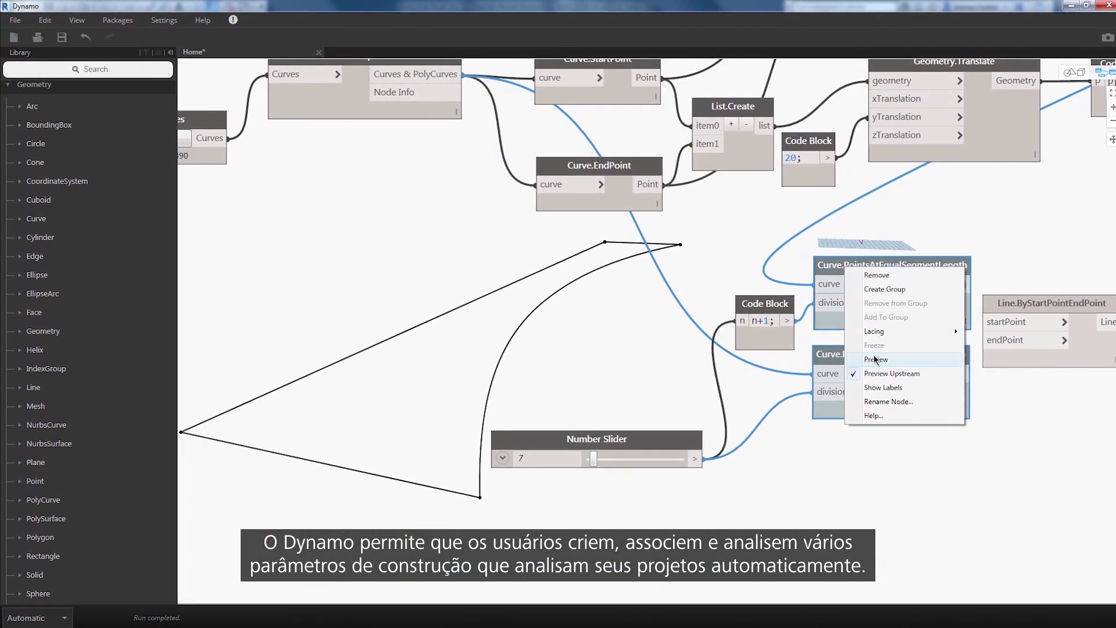
{"action": "left_click", "coordinate": [909, 450]}
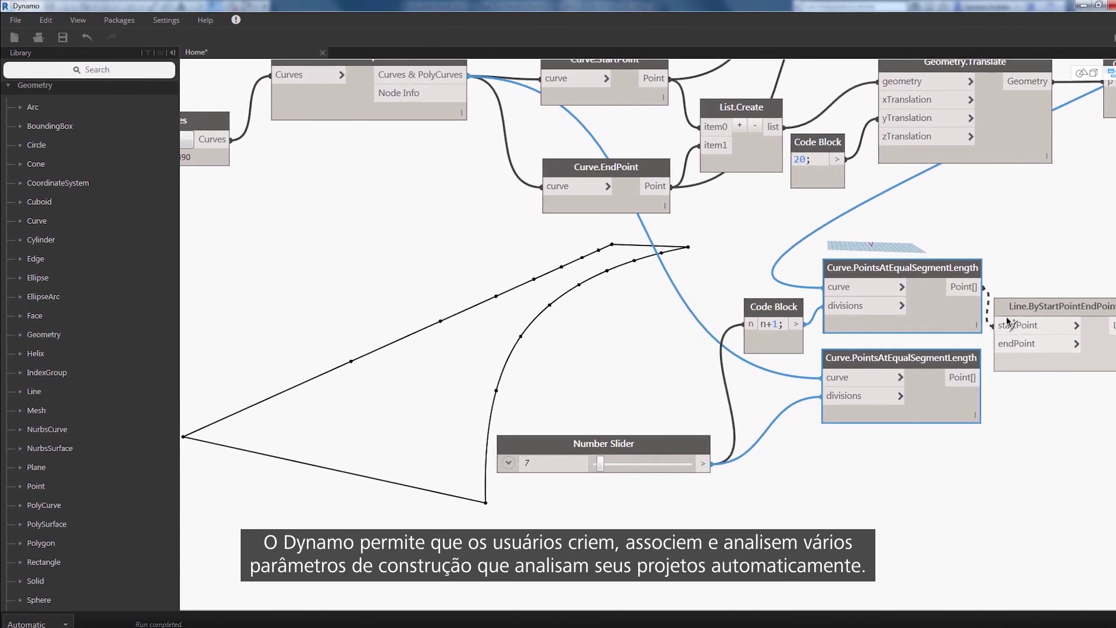
{"action": "left_click", "coordinate": [1009, 344]}
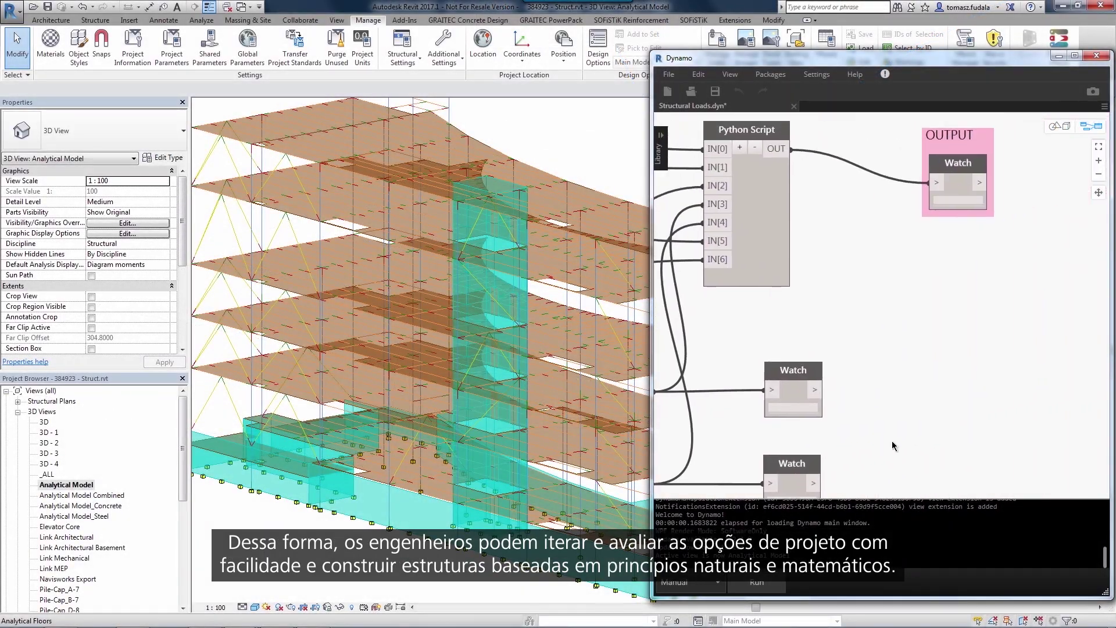
{"action": "left_click", "coordinate": [759, 581]}
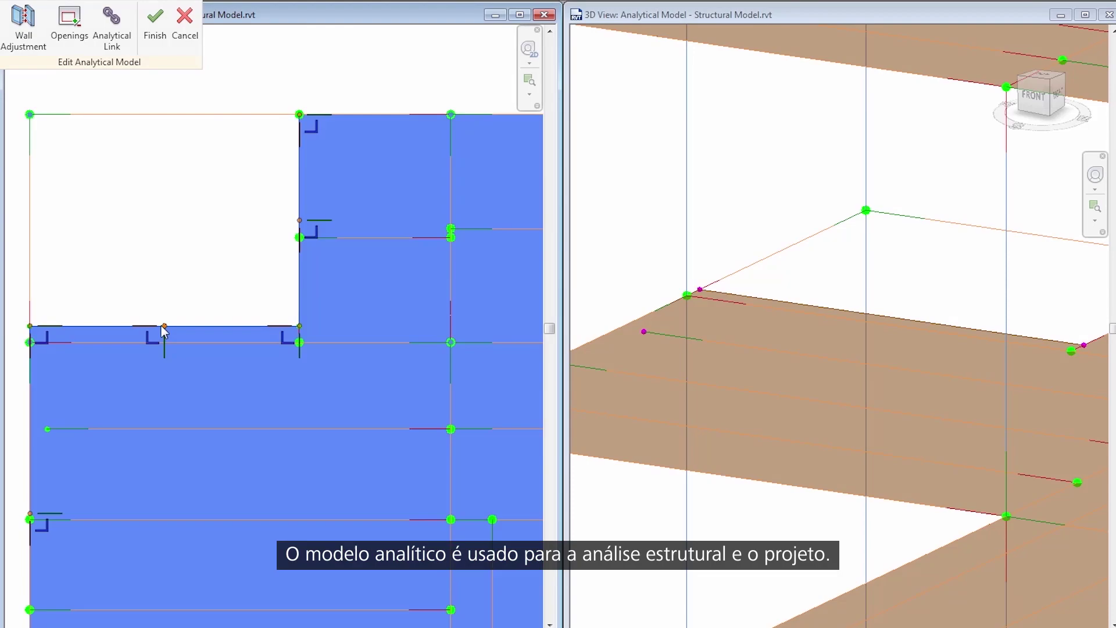
Move the slab's analytical edge slightly down and start placing structural loads
{"action": "left_click", "coordinate": [164, 329]}
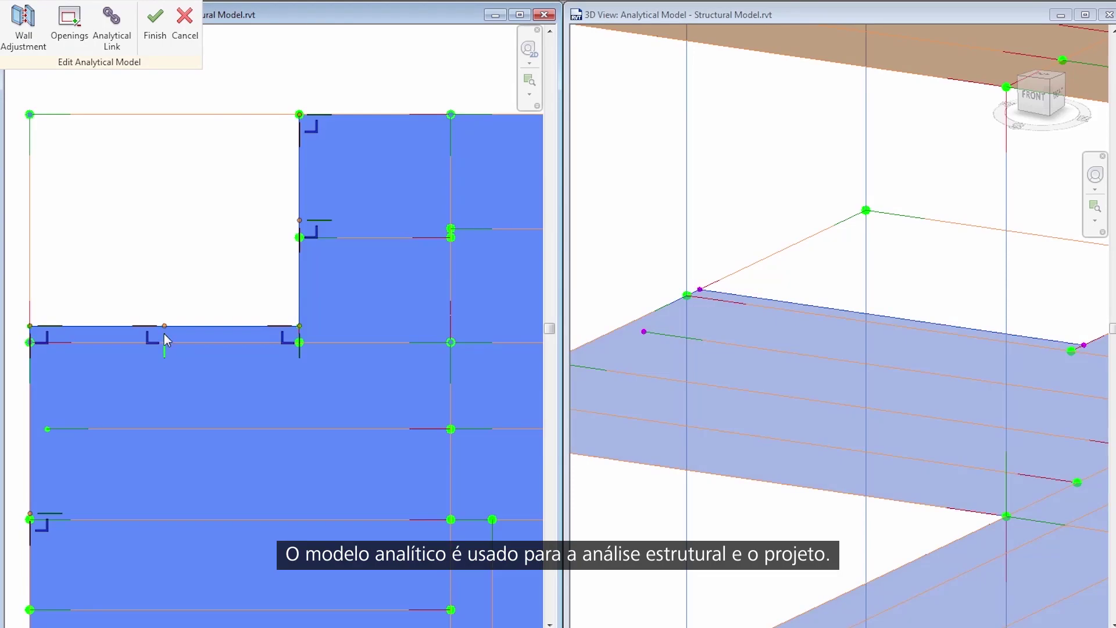
{"action": "left_click_drag", "start_coordinate": [164, 334], "coordinate": [162, 354]}
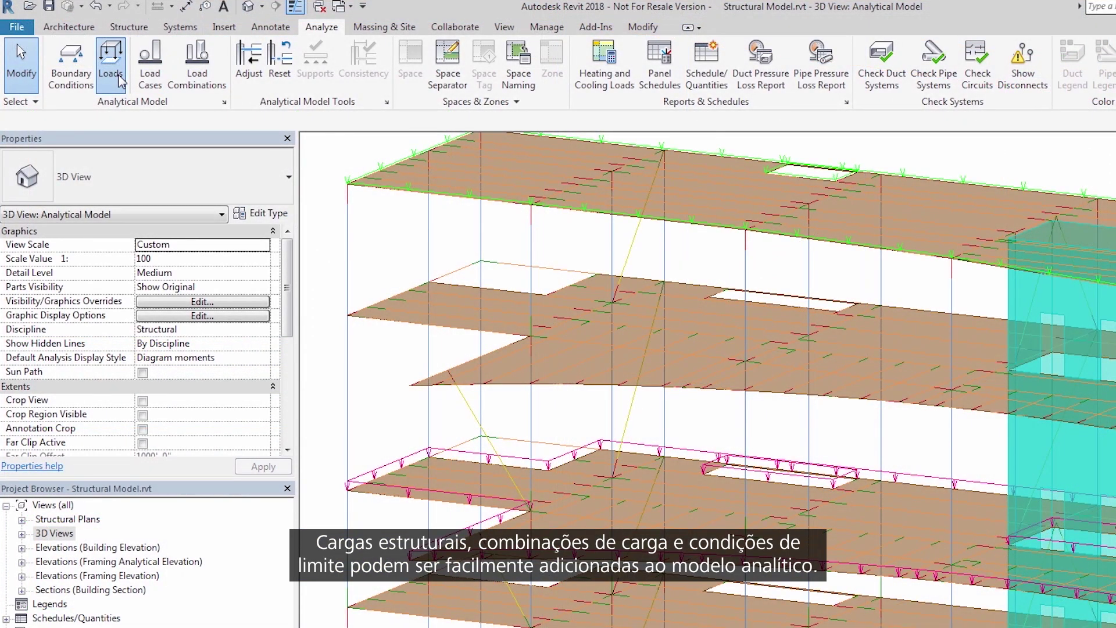
{"action": "left_click", "coordinate": [120, 80]}
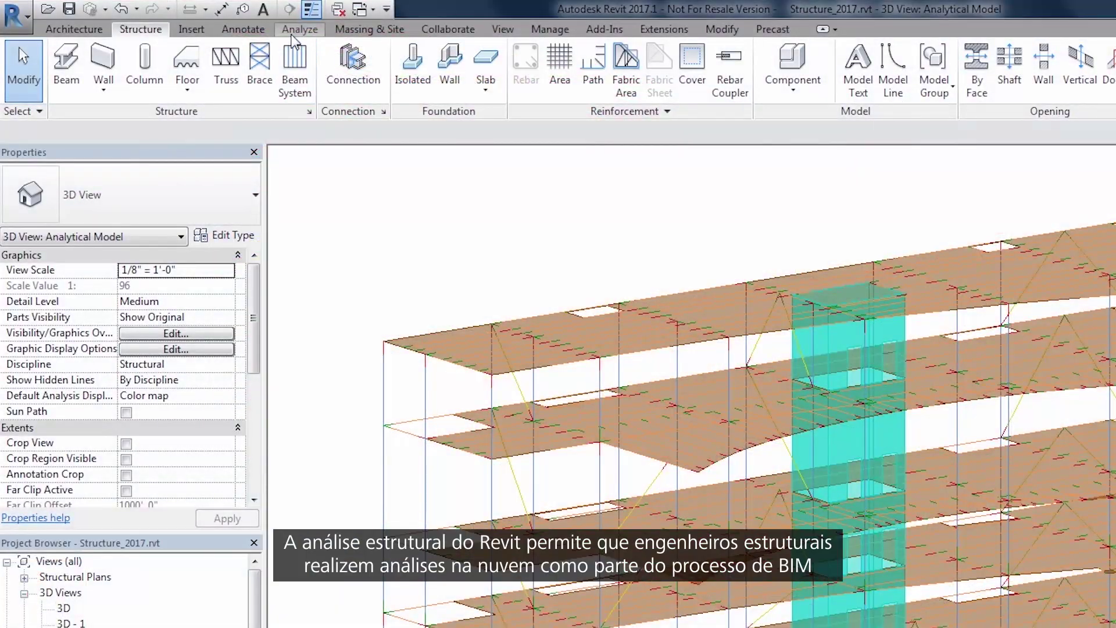
Bring up Revit's structural analysis tools after reviewing the Robot contour results
{"action": "left_click", "coordinate": [299, 29]}
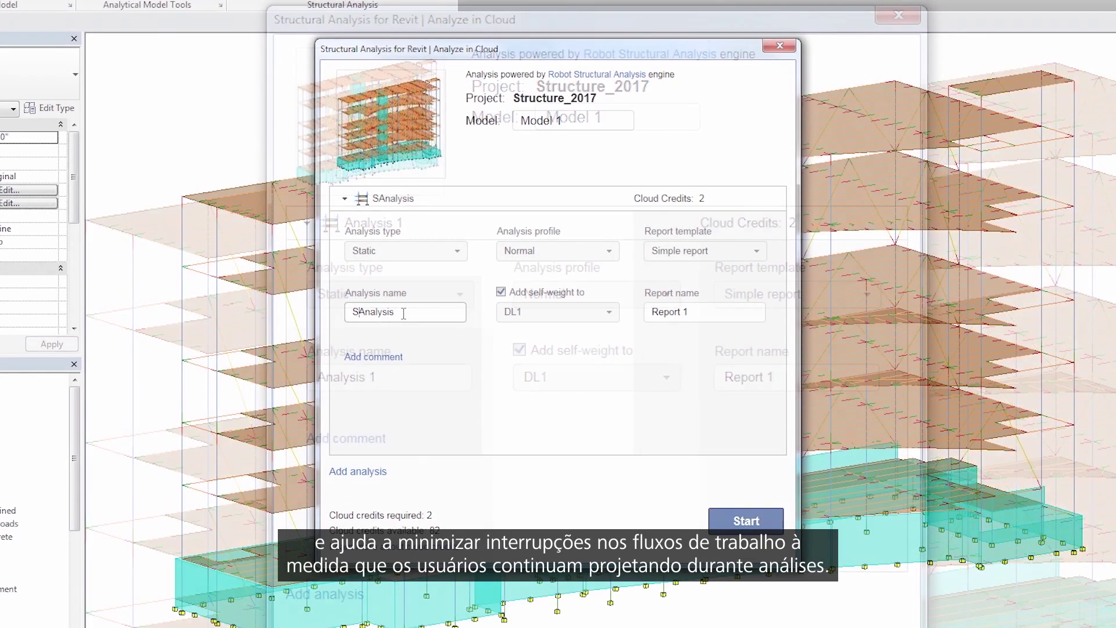
Rename the cloud analysis and add a second analysis to the run
{"action": "type", "text": "ic"}
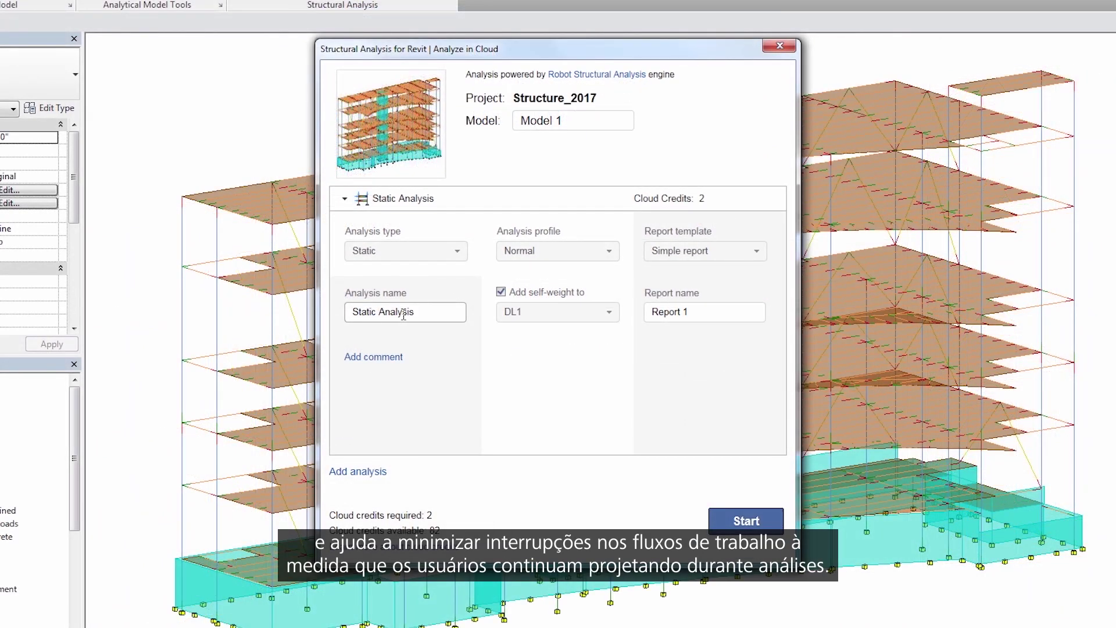
{"action": "left_click", "coordinate": [358, 472]}
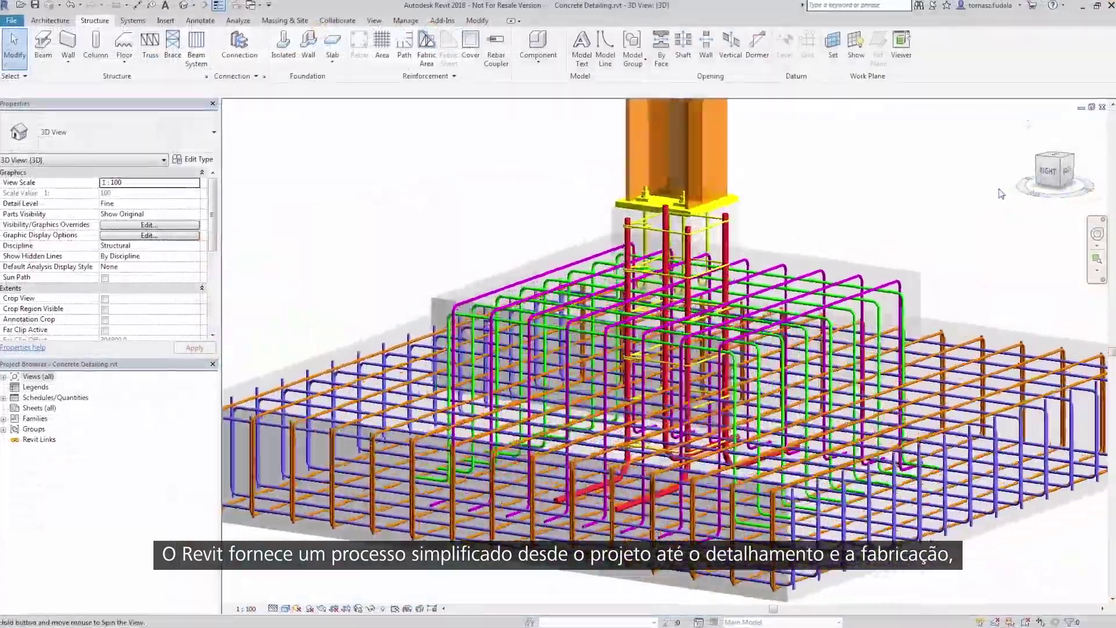
Orbit and zoom the rebar footing to view it from the back-left
{"action": "middle_click_drag", "start_coordinate": [1001, 194], "coordinate": [876, 145], "text": "shift"}
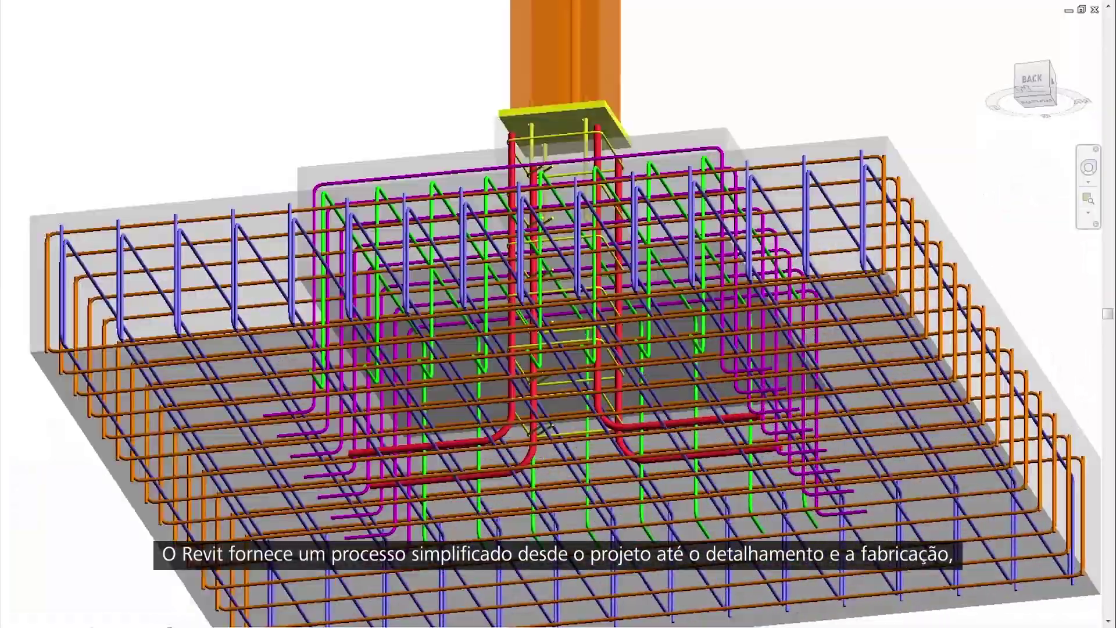
{"action": "middle_click_drag", "start_coordinate": [756, 70], "coordinate": [641, 138], "text": "shift"}
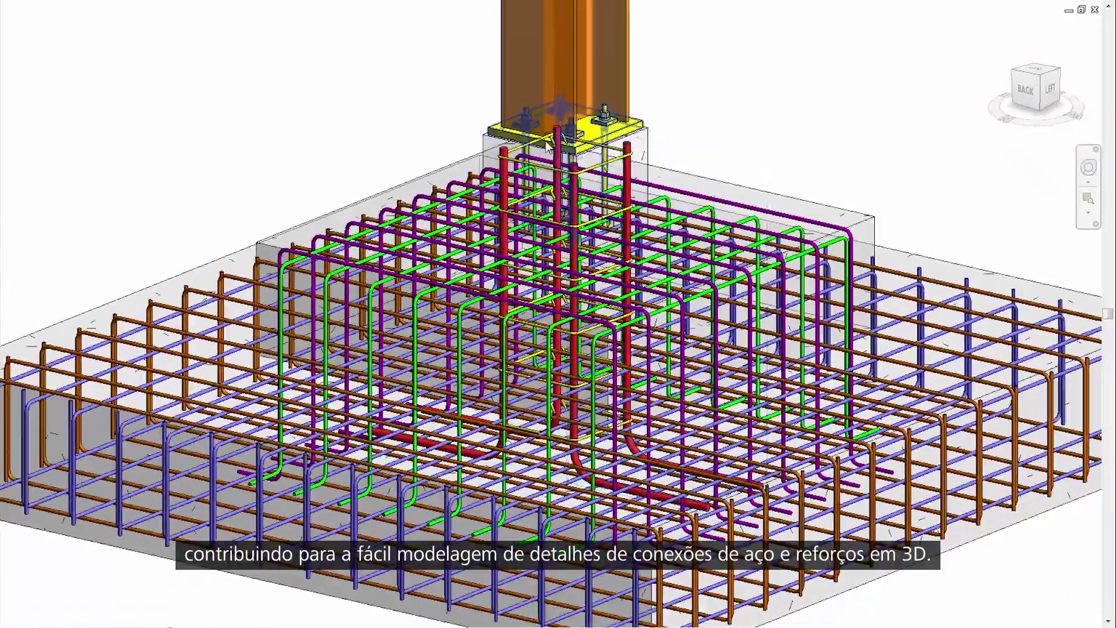
{"action": "scroll", "coordinate": [547, 144], "scroll_direction": "up", "scroll_amount": 5}
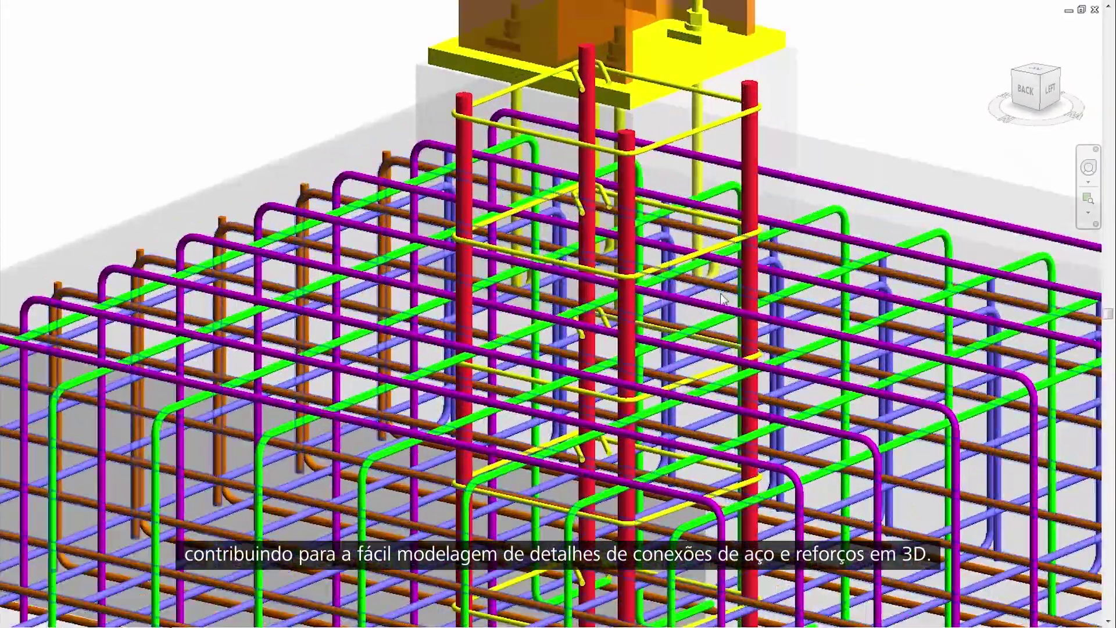
{"action": "scroll", "coordinate": [720, 300], "scroll_direction": "down", "scroll_amount": 5}
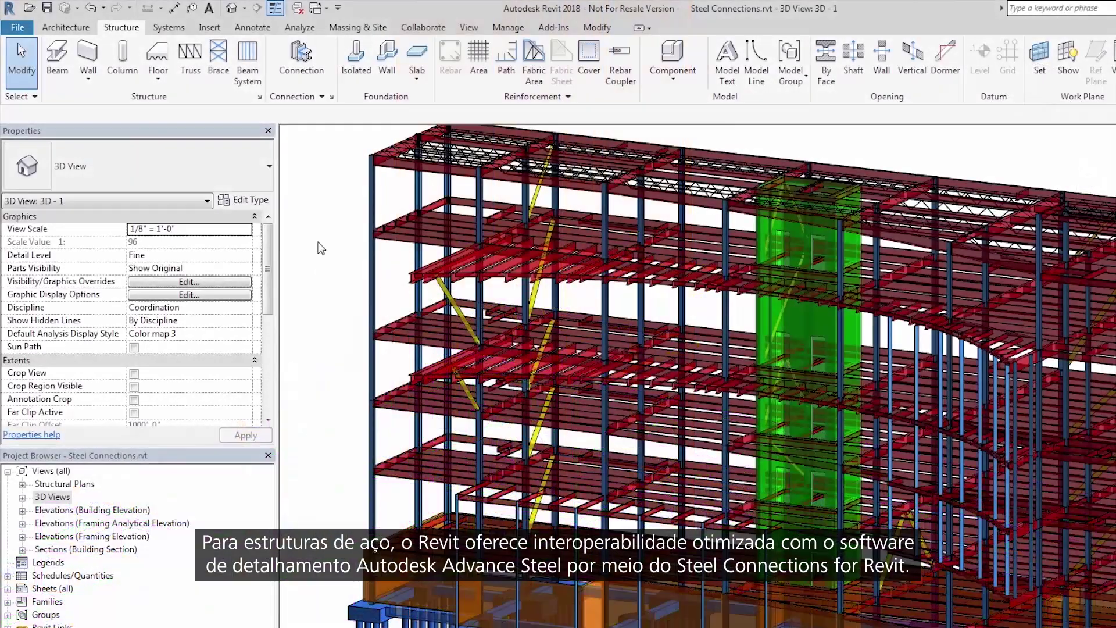
Load every connection type from the All Connections group into the project
{"action": "left_click", "coordinate": [331, 97]}
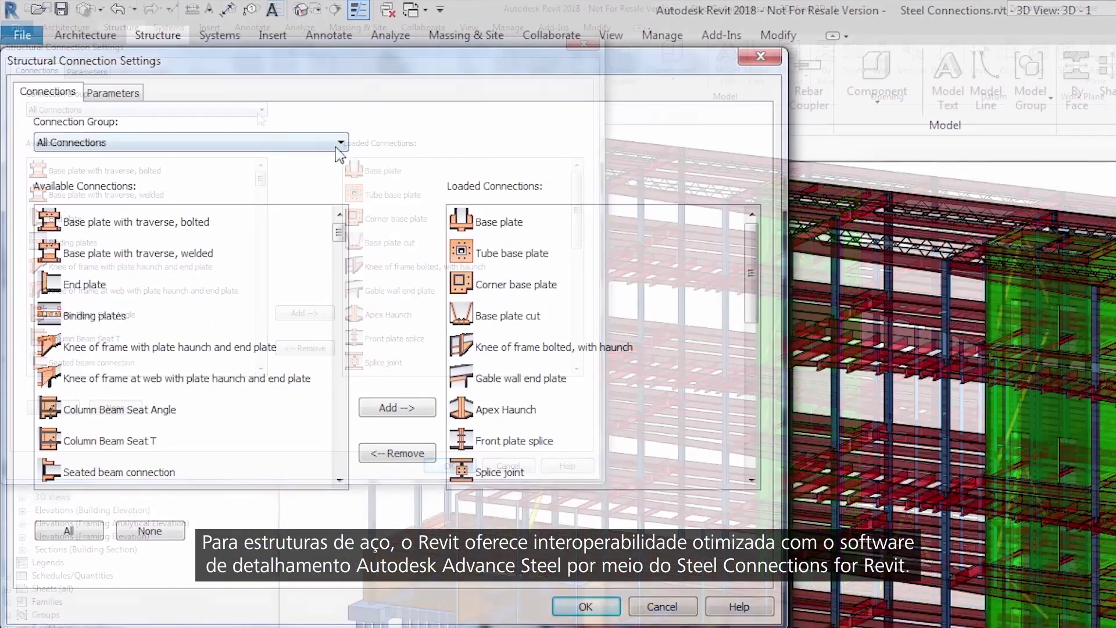
{"action": "left_click", "coordinate": [253, 109]}
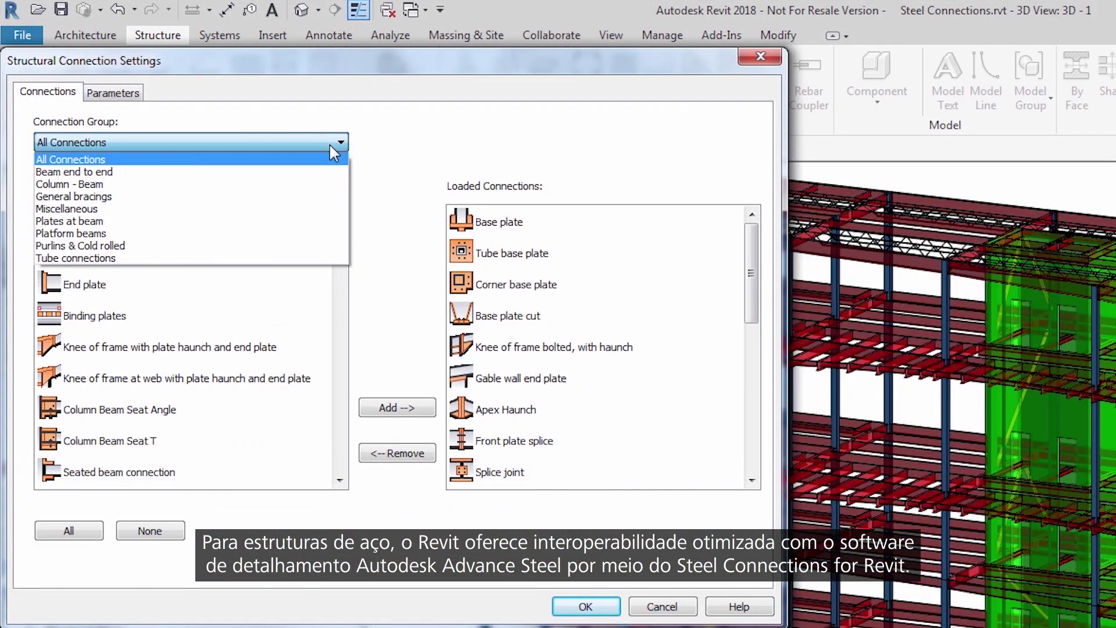
{"action": "left_click", "coordinate": [329, 152]}
{"action": "left_click", "coordinate": [86, 533]}
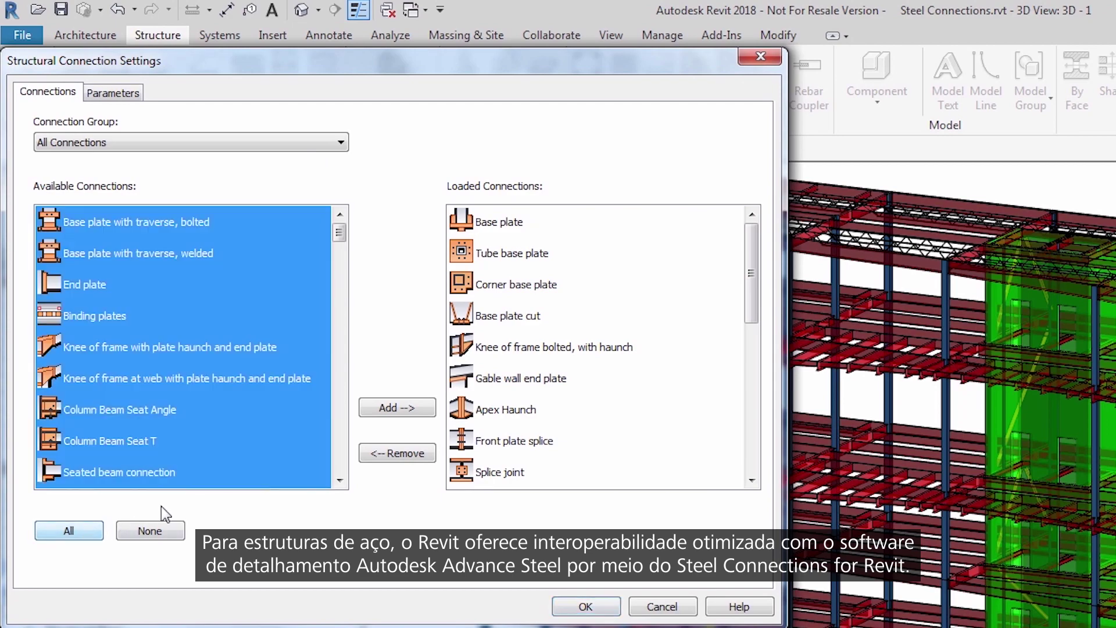
{"action": "left_click", "coordinate": [400, 414]}
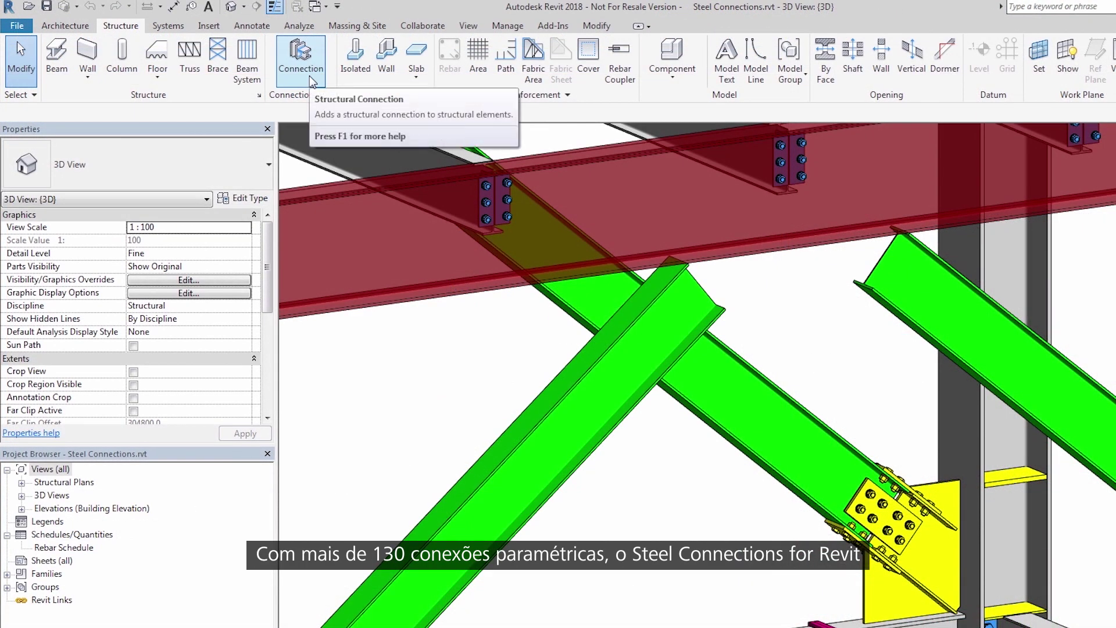
Join the two crossing diagonal braces with an I Bracing Splice Full Gusset Double connection
{"action": "left_click", "coordinate": [301, 58]}
{"action": "left_click", "coordinate": [175, 169]}
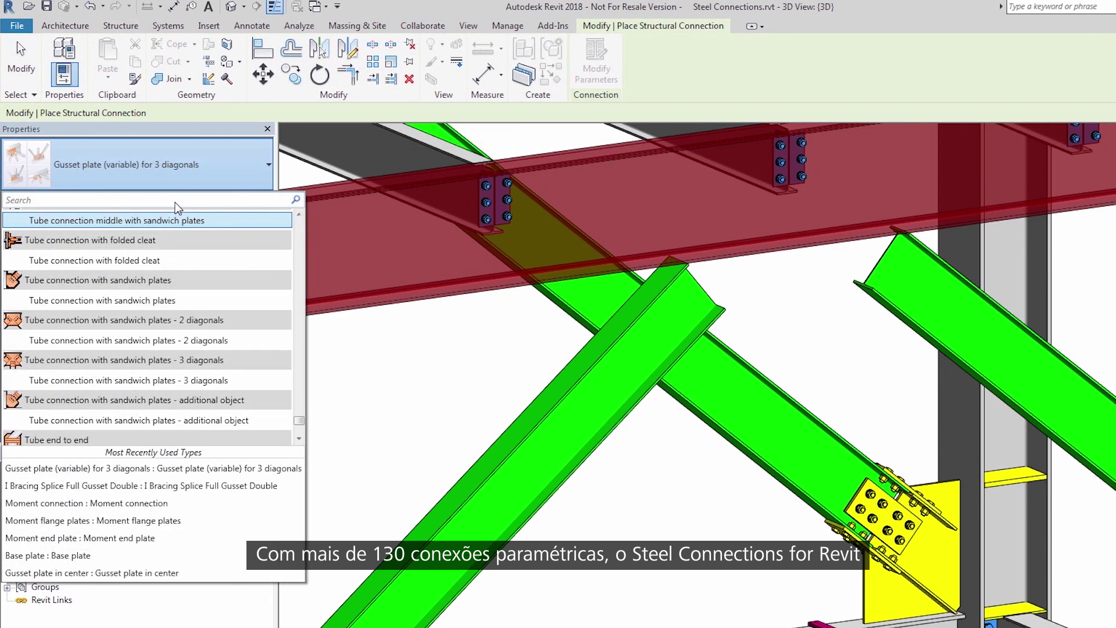
{"action": "type", "text": "I Bracing Splice"}
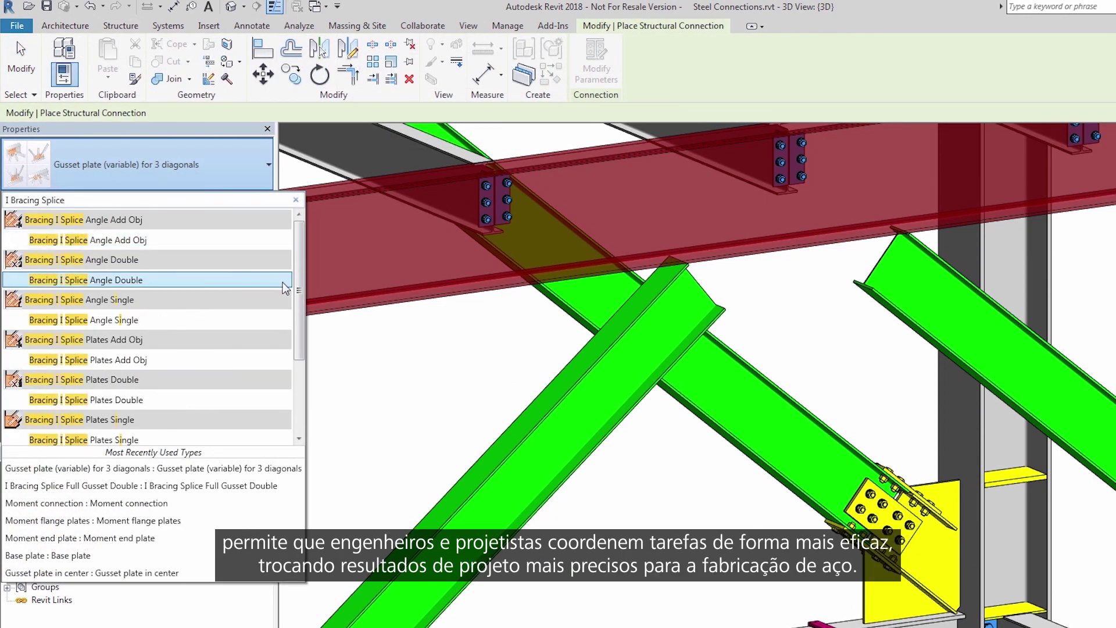
{"action": "left_click", "coordinate": [211, 270]}
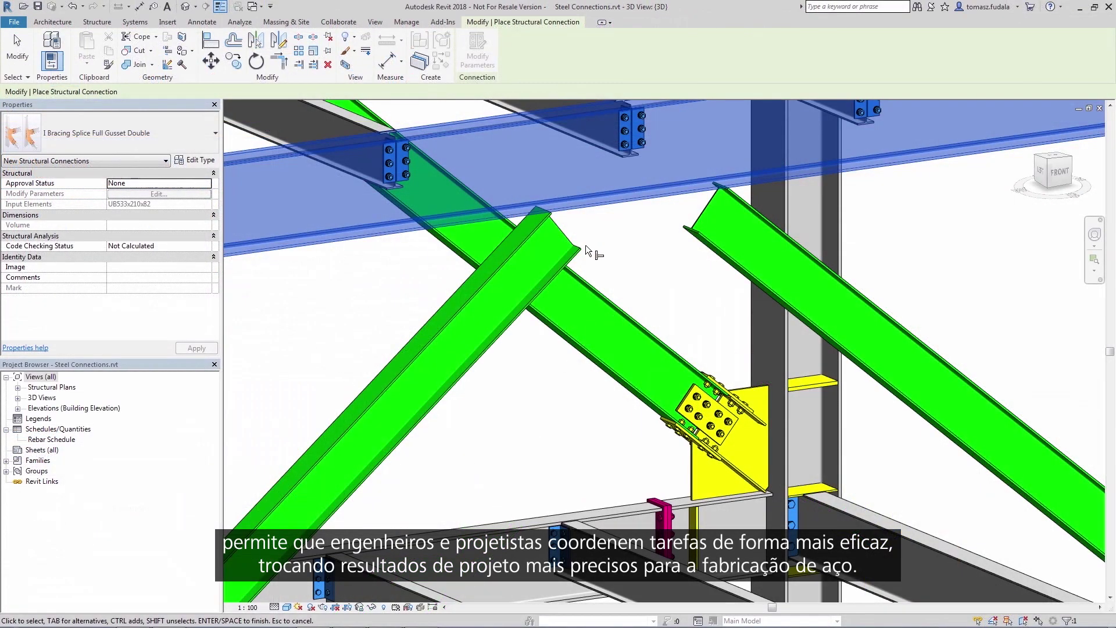
{"action": "left_click", "coordinate": [722, 305]}
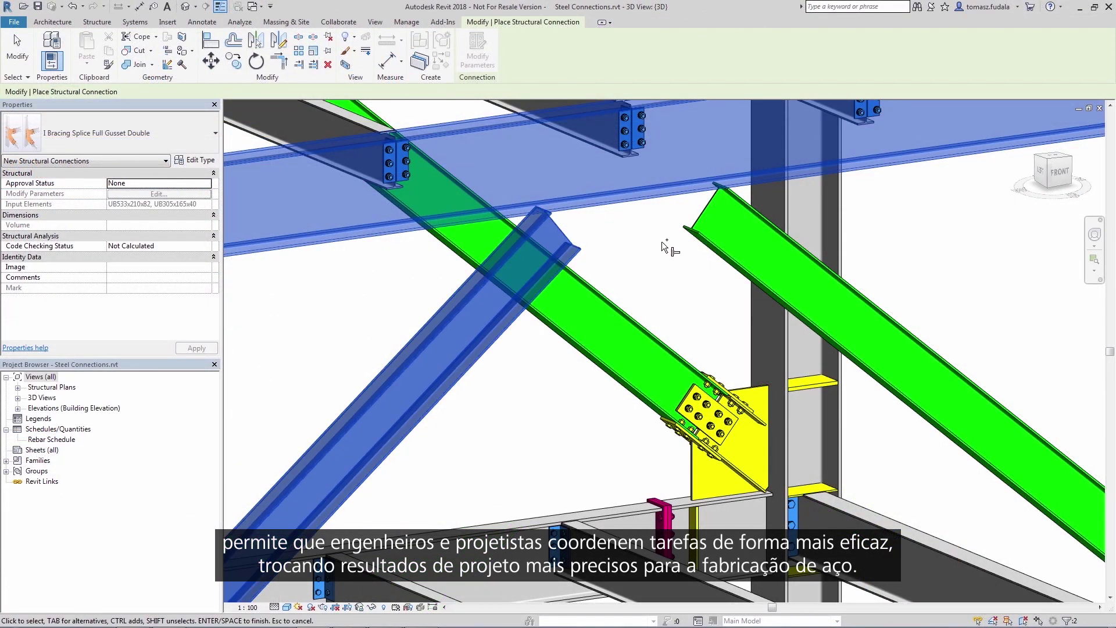
{"action": "left_click", "coordinate": [856, 324]}
{"action": "key", "text": "Return"}
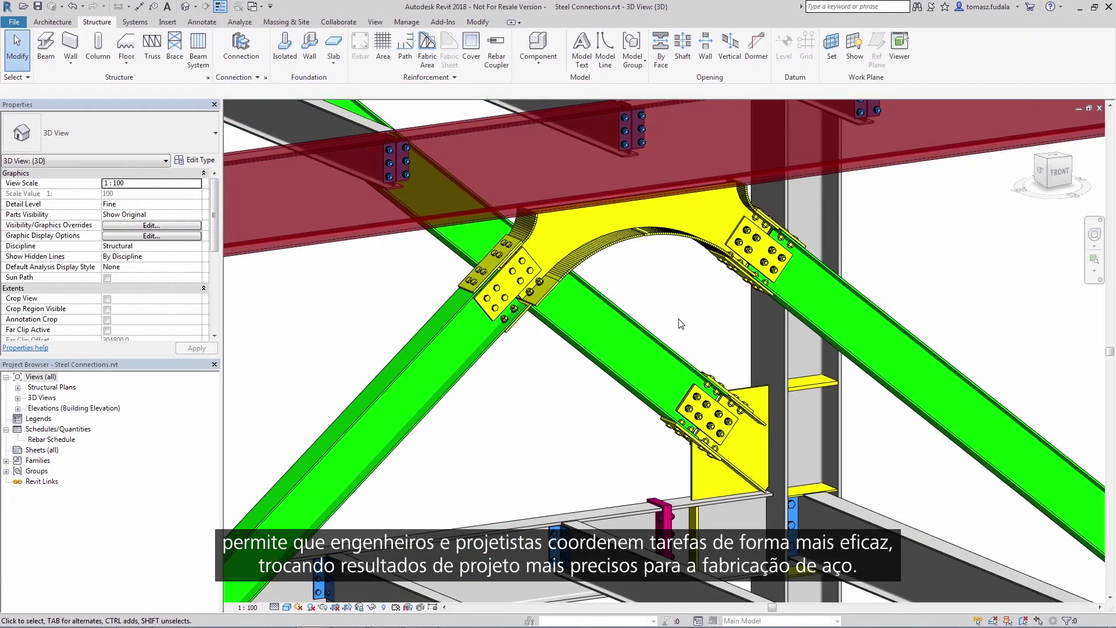
{"action": "scroll", "coordinate": [681, 324], "scroll_direction": "up", "scroll_amount": 3}
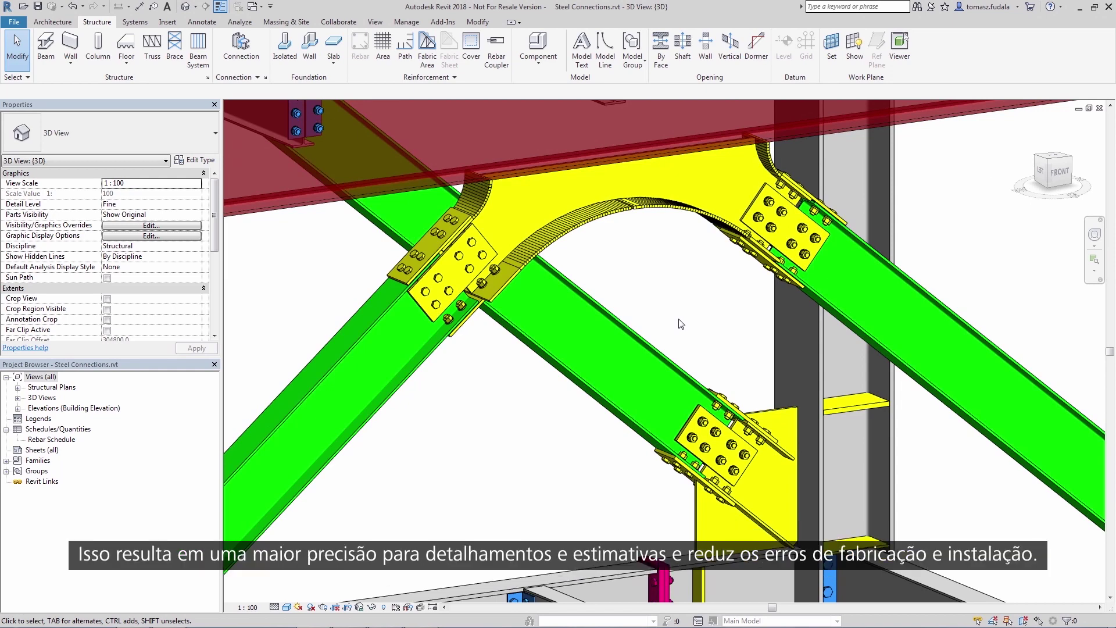
{"action": "scroll", "coordinate": [680, 323], "scroll_direction": "down", "scroll_amount": 2}
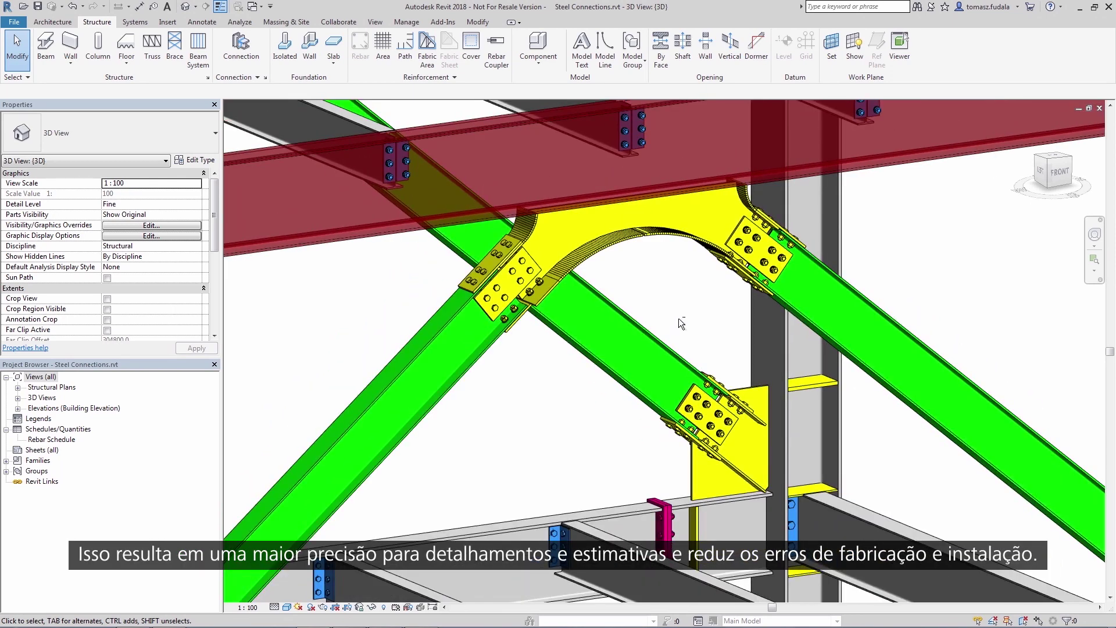
{"action": "middle_click_drag", "start_coordinate": [685, 326], "coordinate": [632, 335], "text": "shift"}
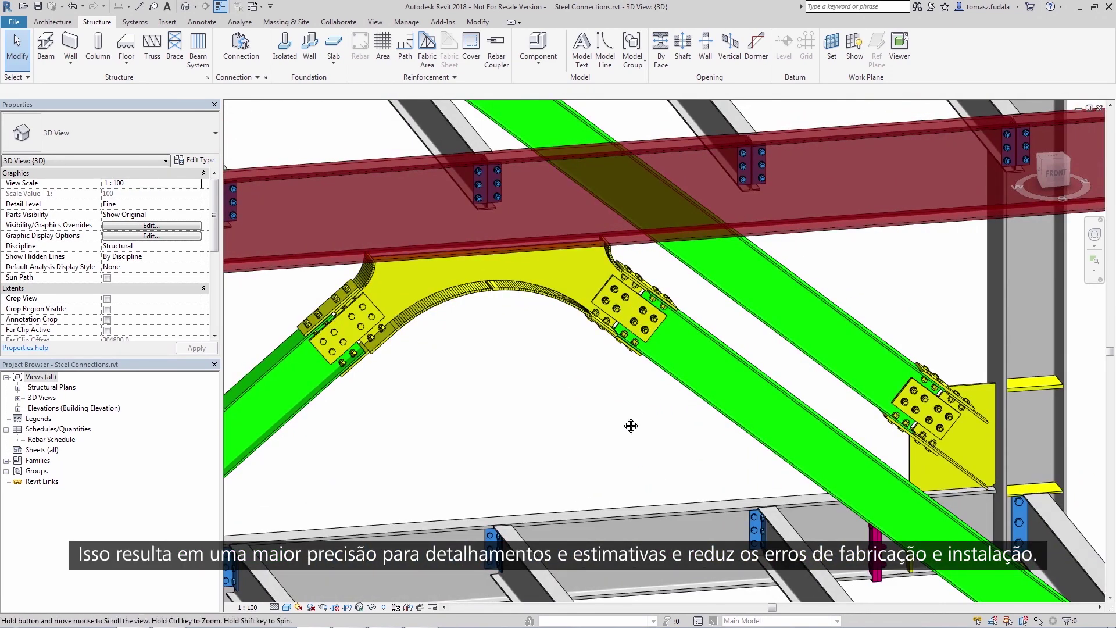
{"action": "middle_click_drag", "start_coordinate": [631, 426], "coordinate": [803, 403], "text": "shift"}
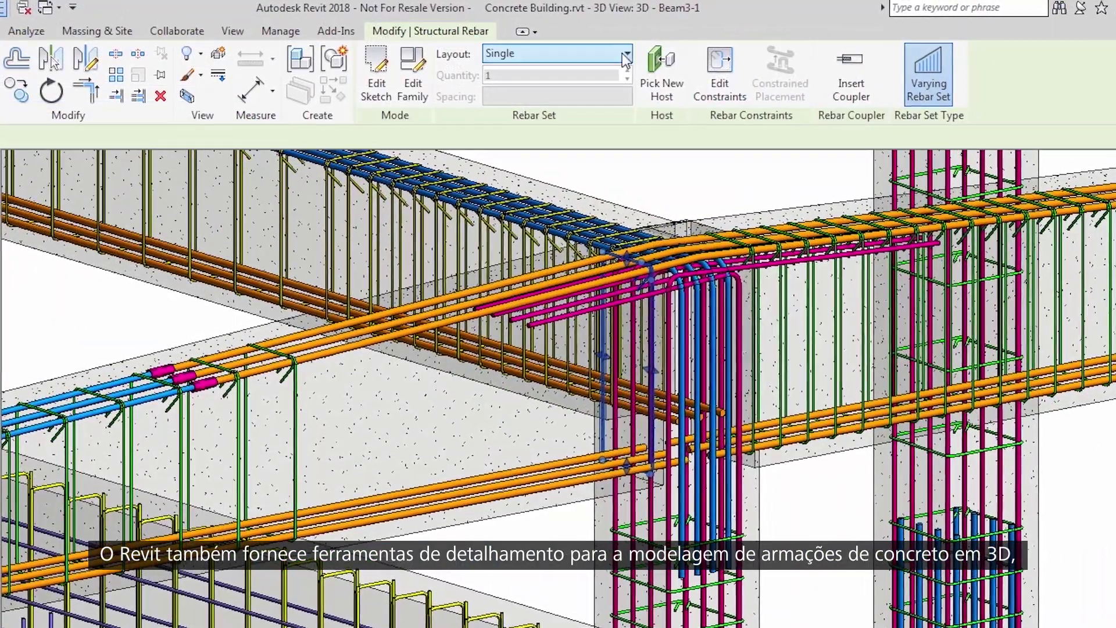
Lay out the rebar set as Number with Spacing: 12 bars at 120 mm
{"action": "left_click", "coordinate": [626, 56]}
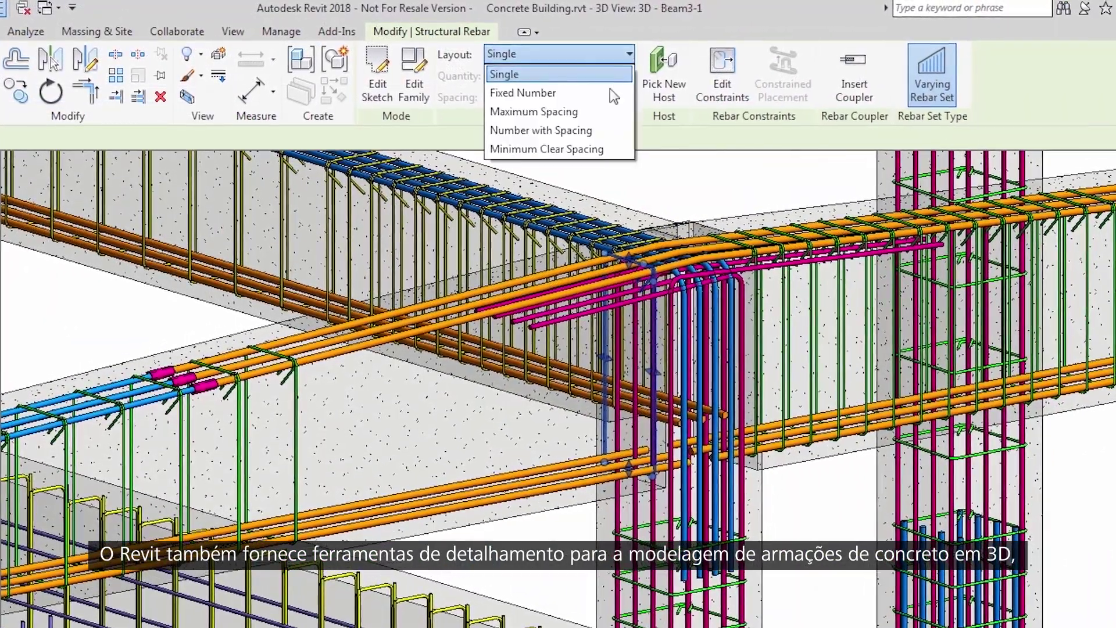
{"action": "left_click", "coordinate": [595, 129]}
{"action": "type", "text": "120"}
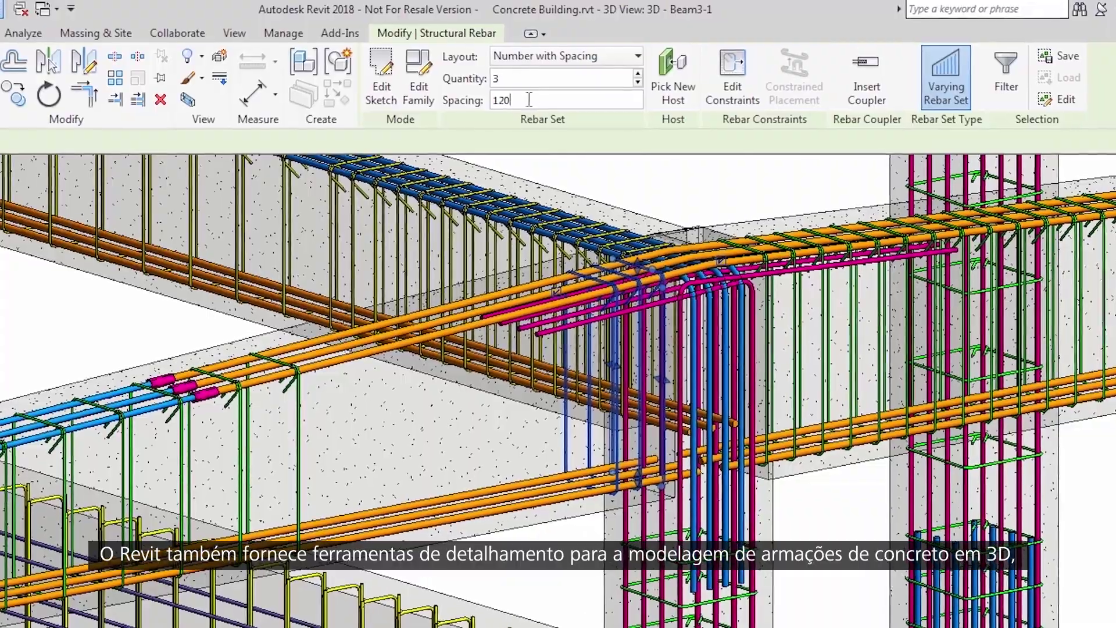
{"action": "key", "text": "Return"}
{"action": "left_click", "coordinate": [636, 74]}
{"action": "left_click", "coordinate": [643, 76]}
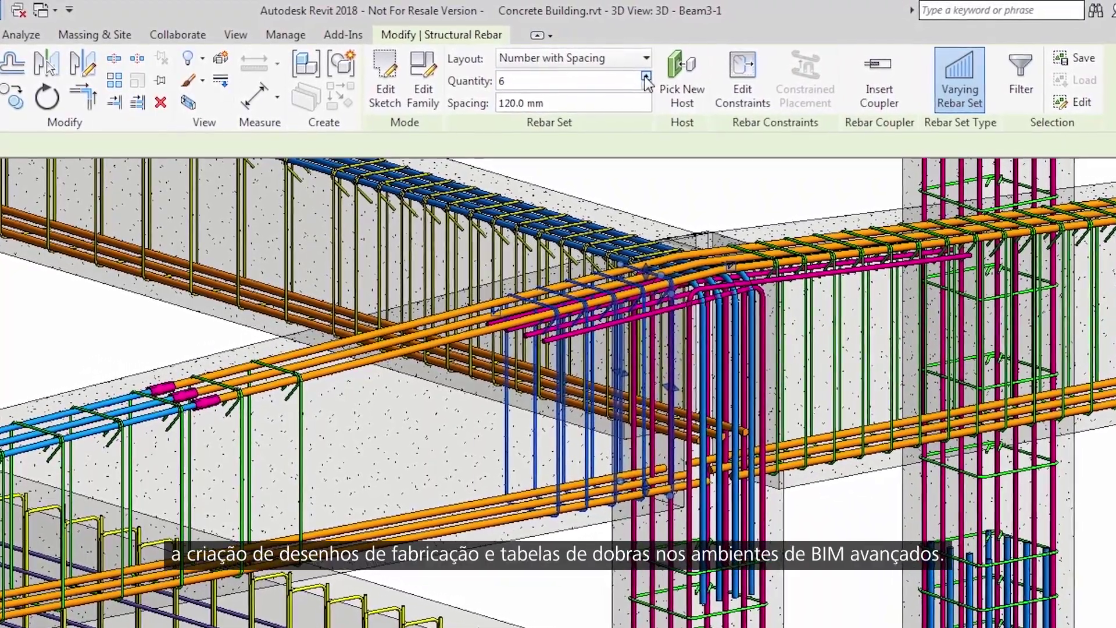
{"action": "left_click", "coordinate": [644, 77]}
{"action": "left_click", "coordinate": [643, 77]}
{"action": "left_click", "coordinate": [644, 77]}
{"action": "left_click", "coordinate": [643, 77]}
{"action": "left_click", "coordinate": [643, 76]}
{"action": "left_click", "coordinate": [643, 77]}
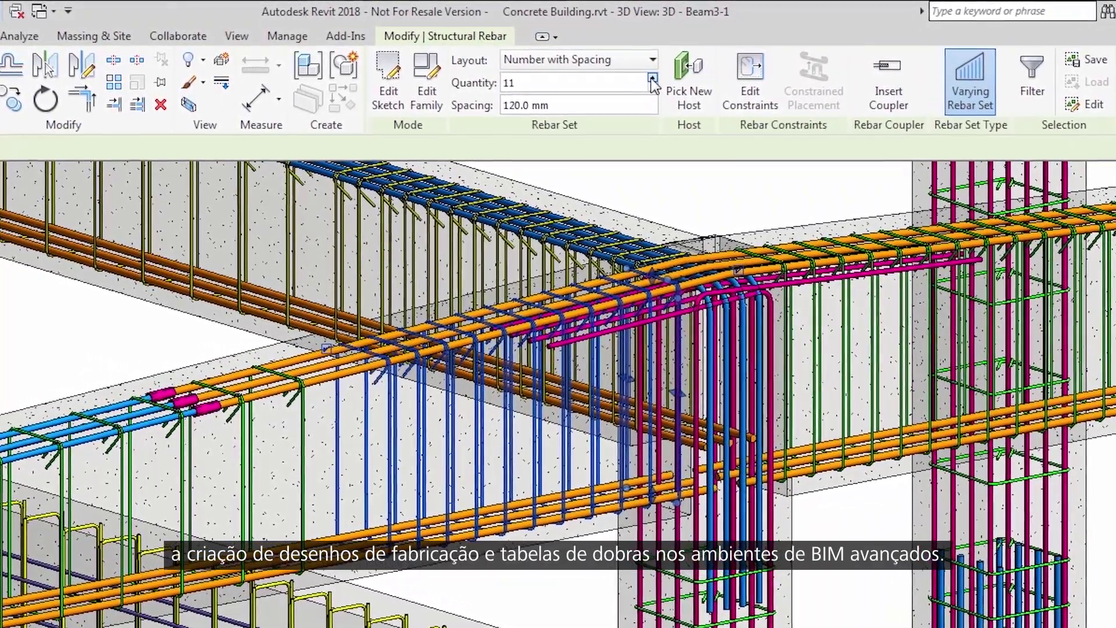
{"action": "left_click", "coordinate": [653, 78]}
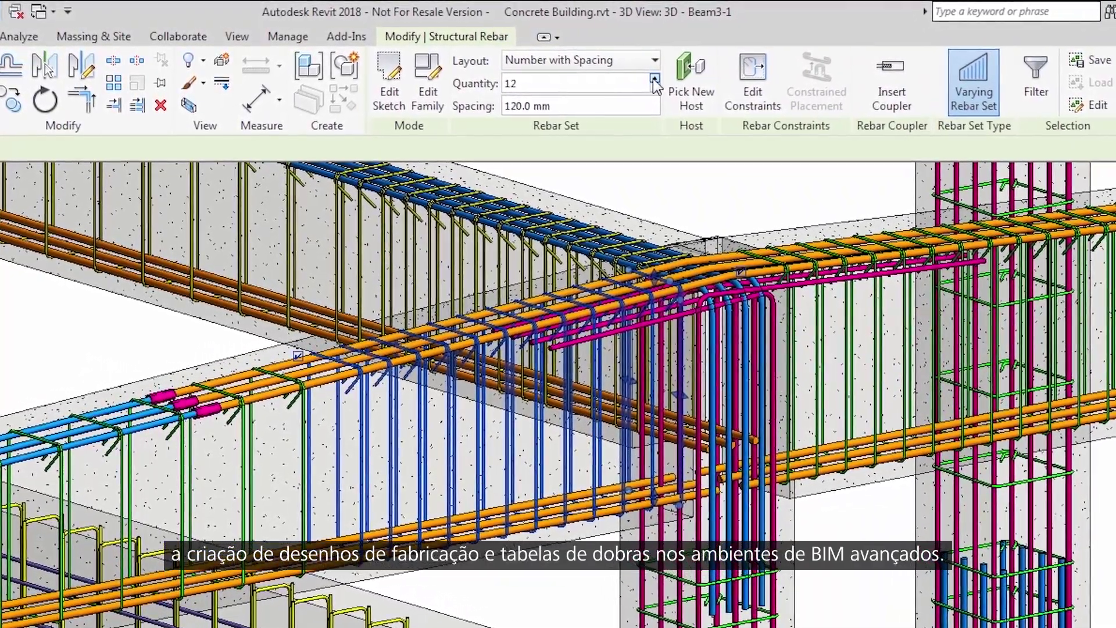
{"action": "left_click", "coordinate": [641, 174]}
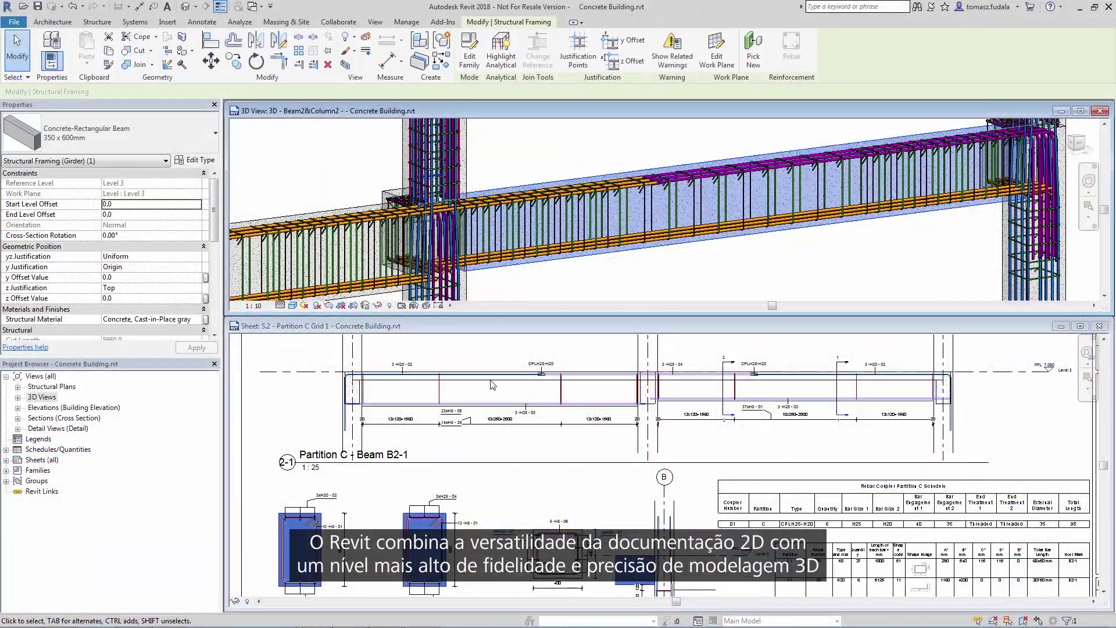
Pan and zoom sheet S.2 onto the Beam B2-1 Sections 1-1 and 2-2 details
{"action": "middle_click_drag", "start_coordinate": [559, 406], "coordinate": [570, 396]}
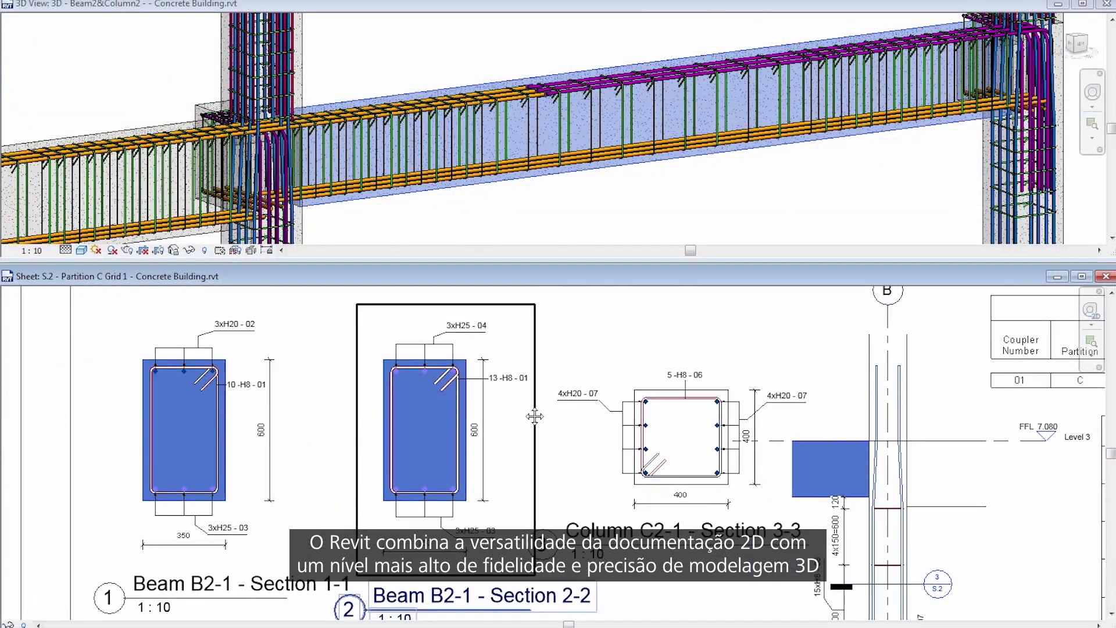
{"action": "scroll", "coordinate": [534, 416], "scroll_direction": "up", "scroll_amount": 1}
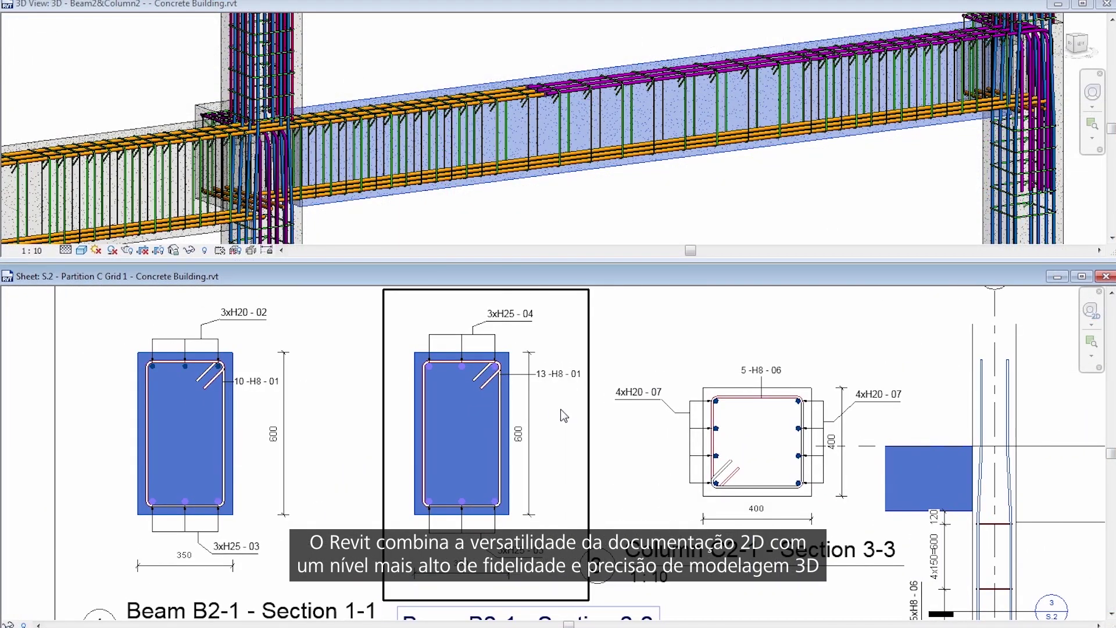